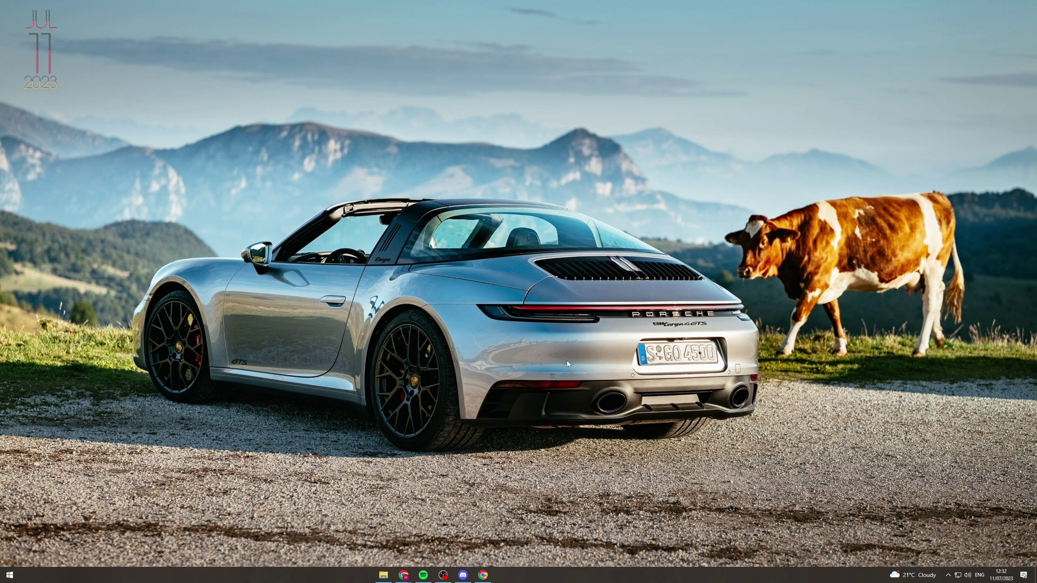
- Bring Amazon forward and browse the 'usb 8gb' flash drive listings, ending back at the top
{"action": "mouse_move", "coordinate": [405, 573]}
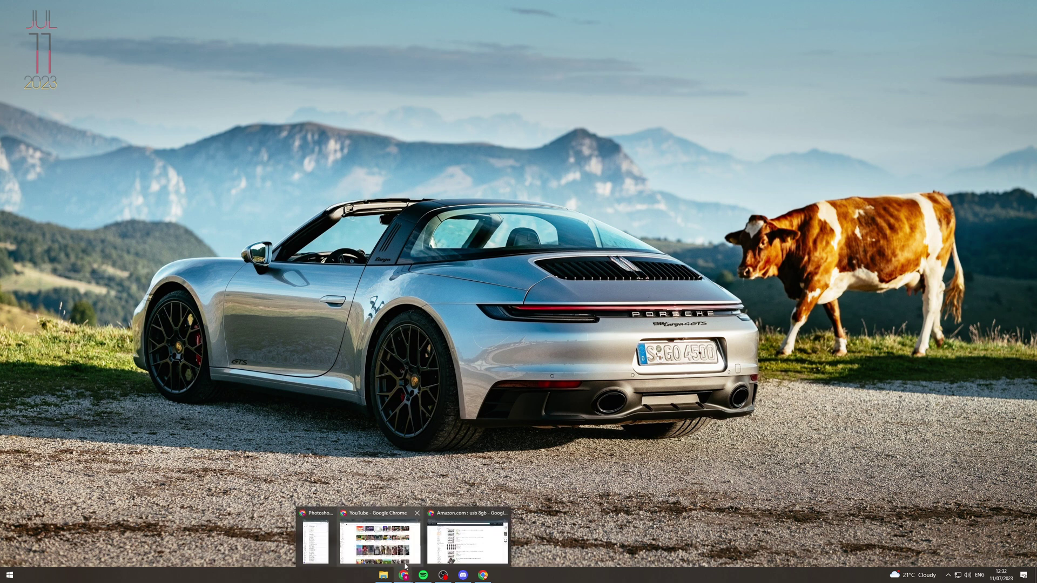
{"action": "left_click", "coordinate": [472, 527]}
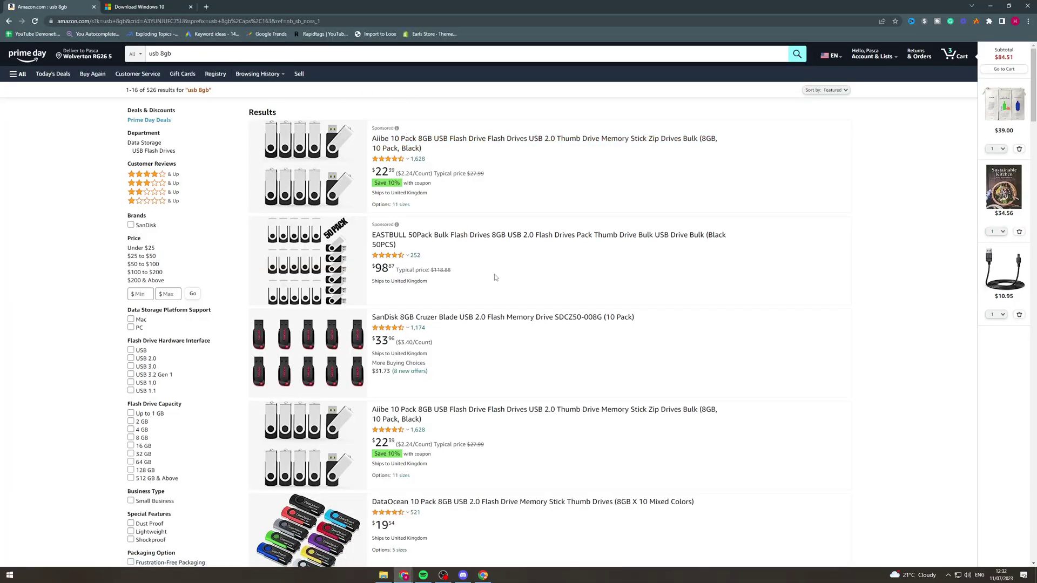
{"action": "scroll", "coordinate": [499, 301], "scroll_direction": "down", "scroll_amount": 10}
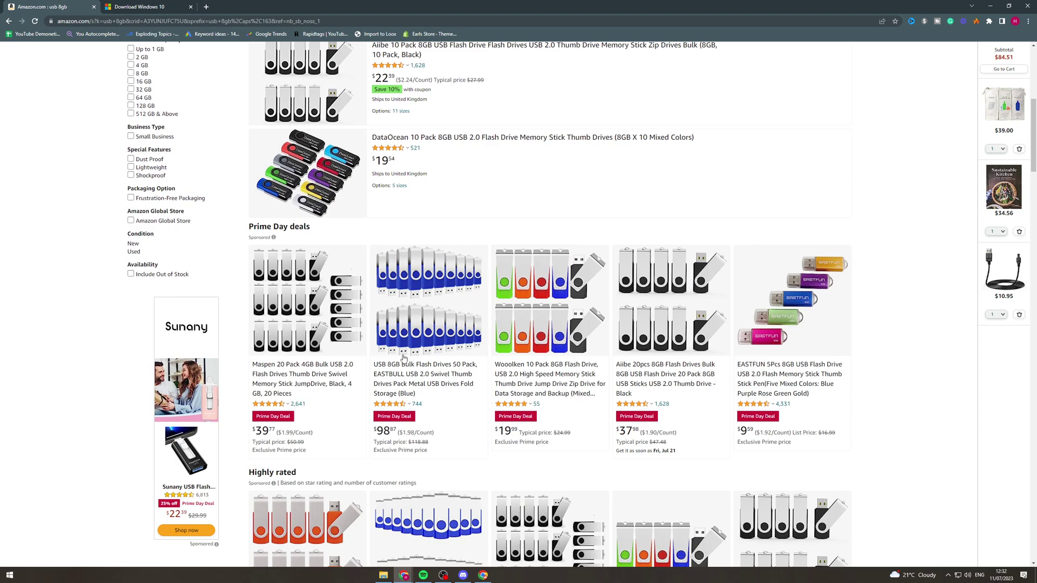
{"action": "scroll", "coordinate": [148, 389], "scroll_direction": "up", "scroll_amount": 12}
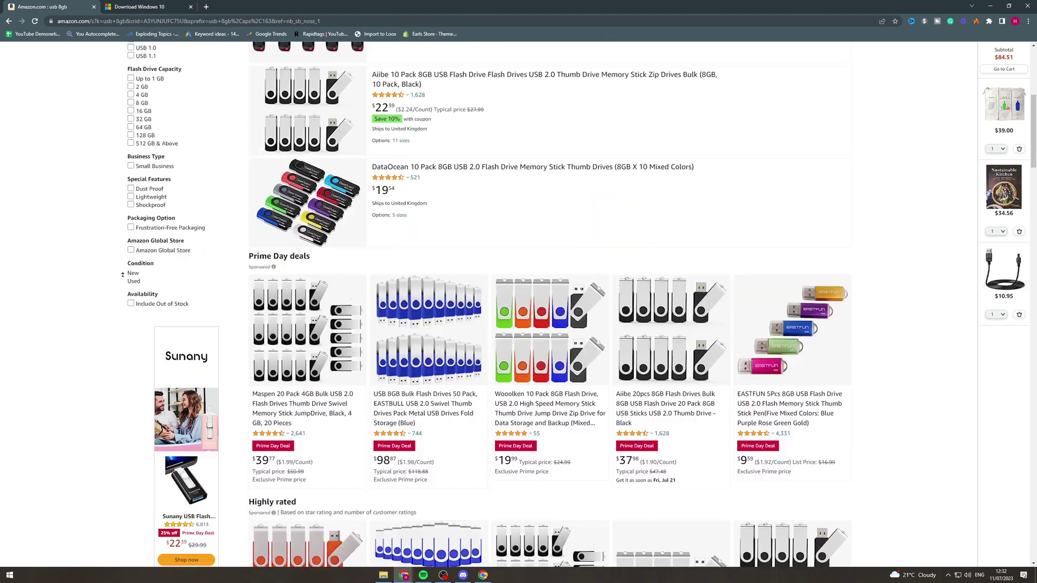
{"action": "scroll", "coordinate": [104, 287], "scroll_direction": "down", "scroll_amount": 5}
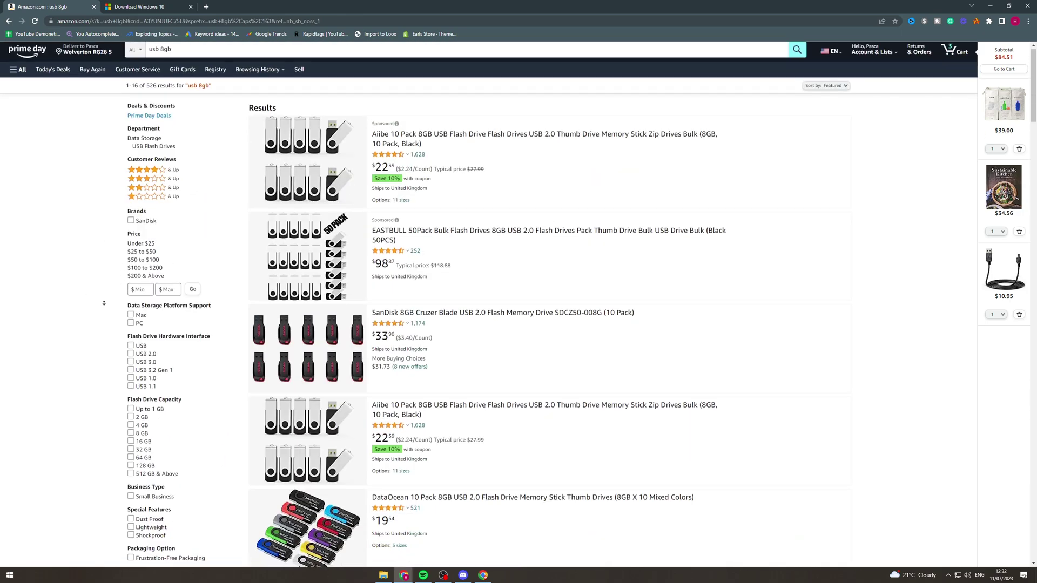
{"action": "scroll", "coordinate": [105, 287], "scroll_direction": "down", "scroll_amount": 13}
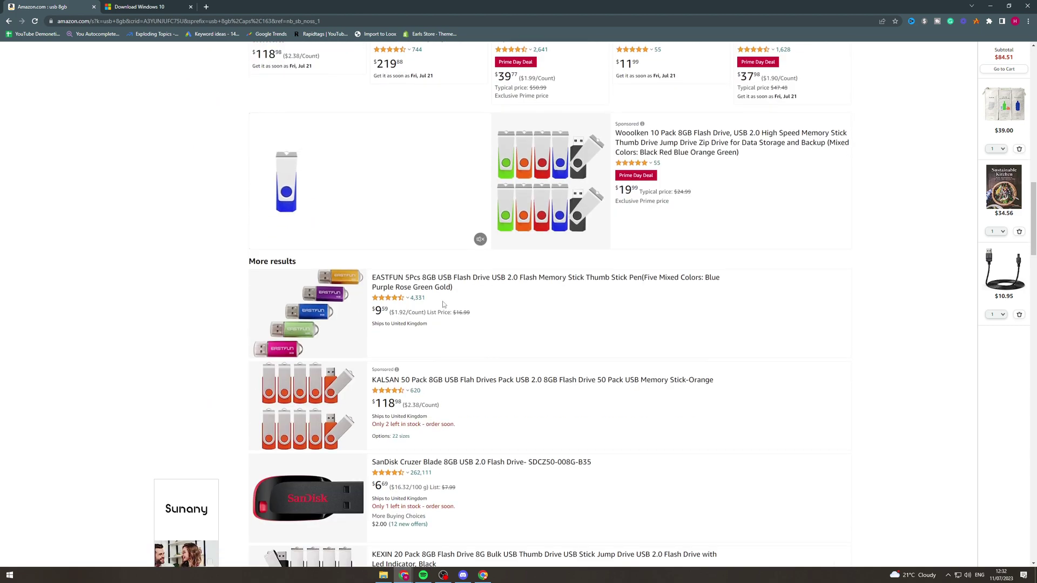
{"action": "scroll", "coordinate": [400, 307], "scroll_direction": "down", "scroll_amount": 4}
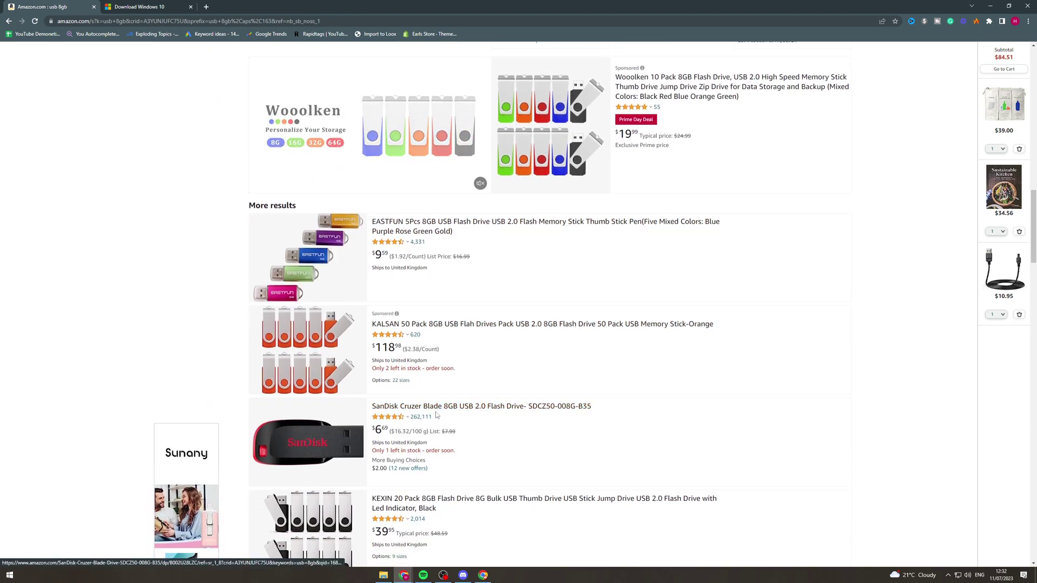
{"action": "scroll", "coordinate": [381, 384], "scroll_direction": "down", "scroll_amount": 3}
{"action": "scroll", "coordinate": [121, 308], "scroll_direction": "up", "scroll_amount": 20}
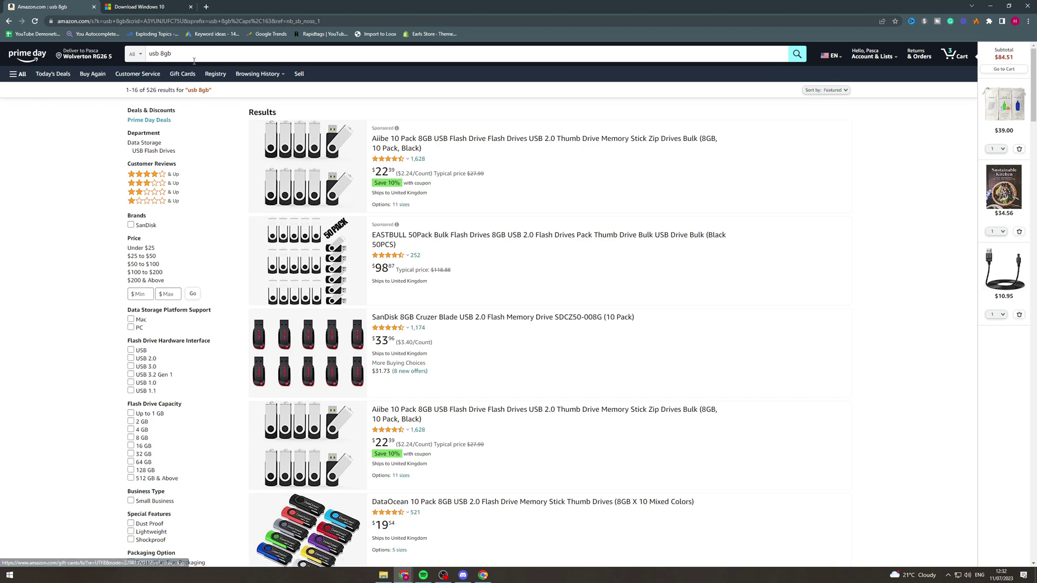
- Search Google for 'download windwos 10' in a new tab and open Microsoft's Download Windows 10 page
{"action": "left_click", "coordinate": [116, 6]}
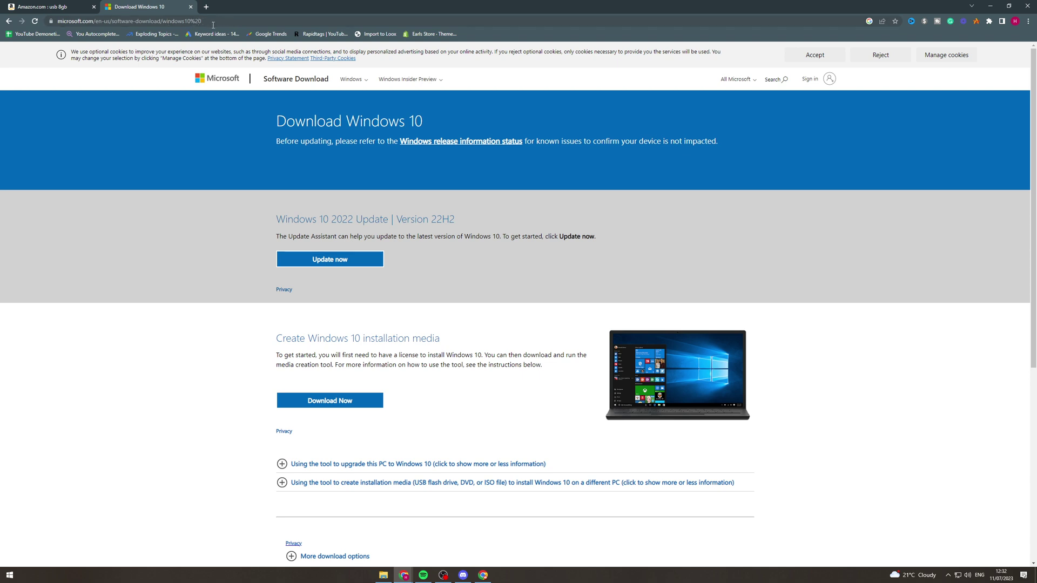
{"action": "left_click", "coordinate": [206, 8]}
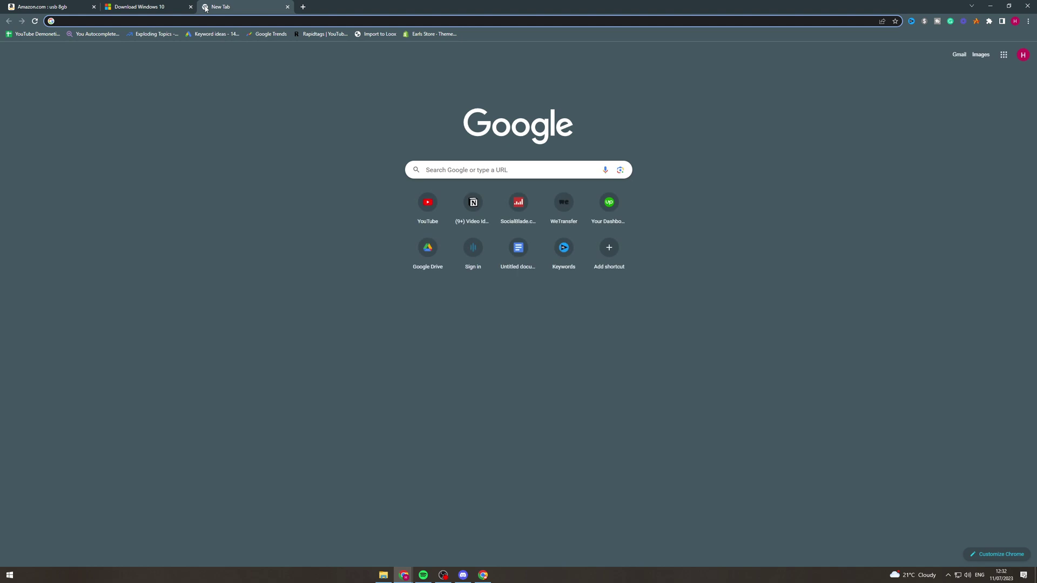
{"action": "type", "text": "download windw"}
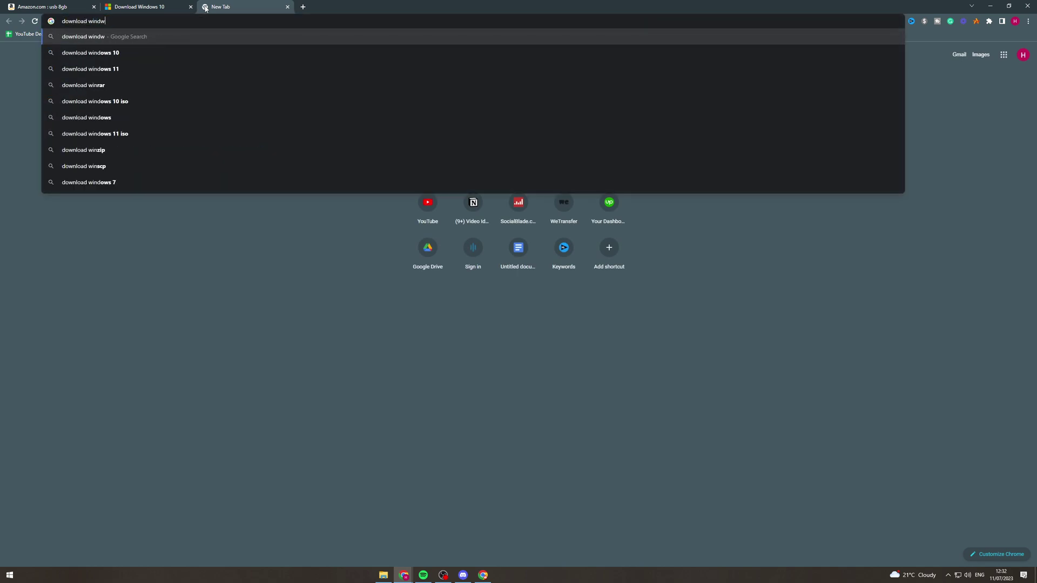
{"action": "type", "text": "os 10"}
{"action": "key", "text": "Return"}
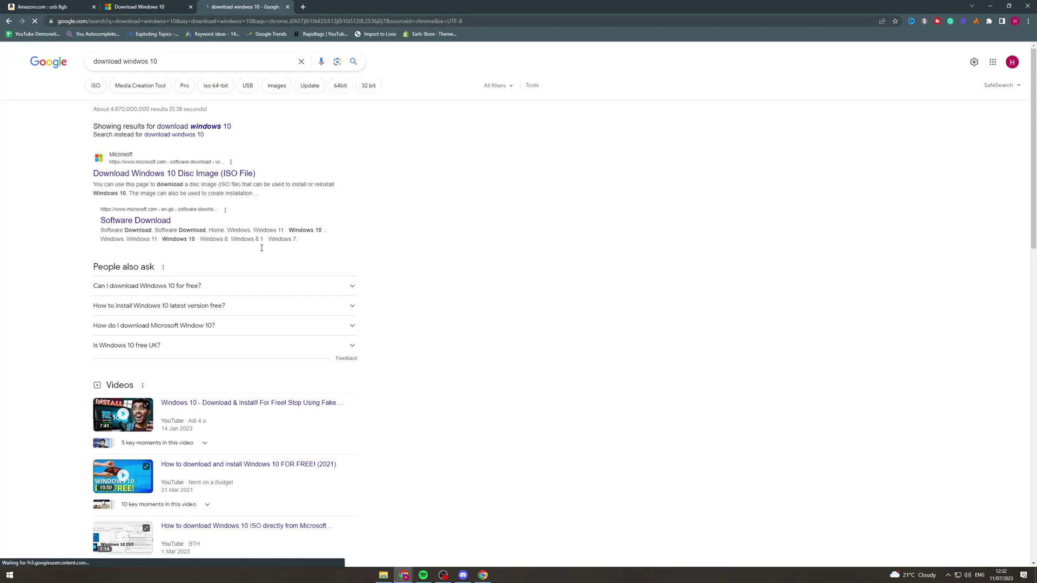
{"action": "left_click", "coordinate": [212, 174]}
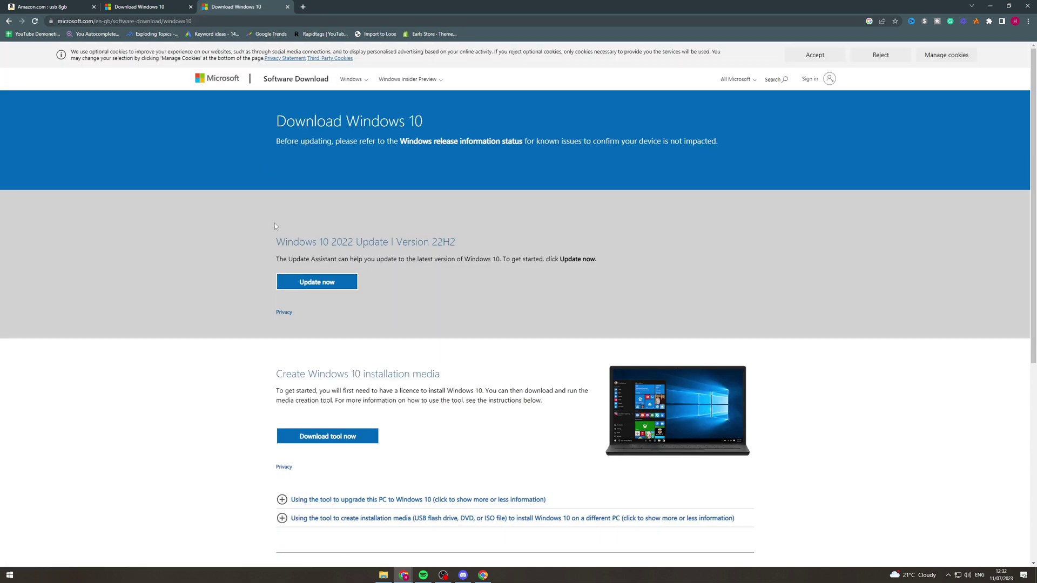
- Download MediaCreationTool22H2.exe with the Download tool now button under Create Windows 10 installation media
{"action": "left_click", "coordinate": [342, 444]}
{"action": "scroll", "coordinate": [348, 267], "scroll_direction": "down", "scroll_amount": 2}
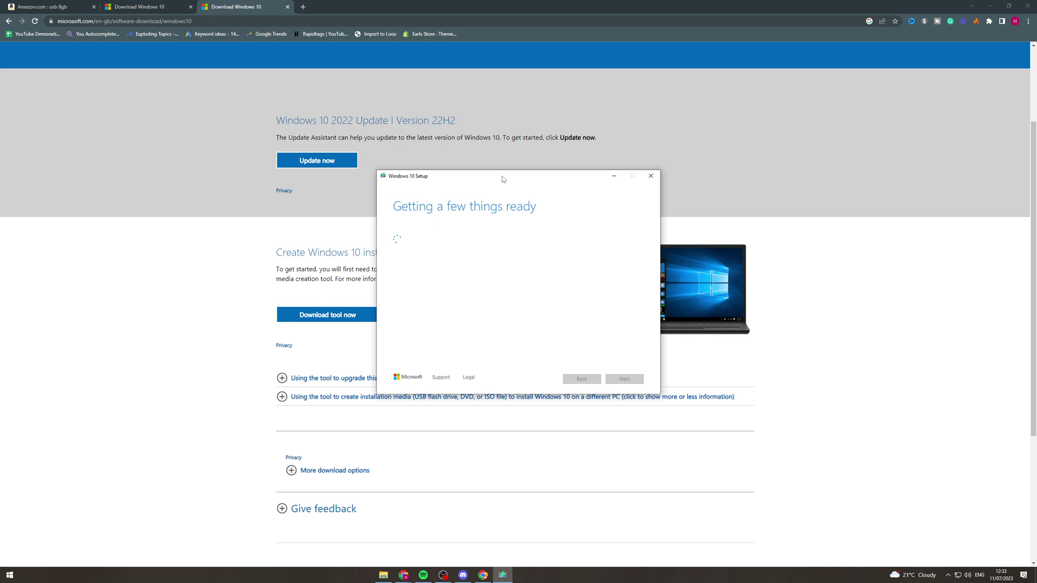
- Scroll through the Microsoft software license terms and accept them
{"action": "left_click_drag", "start_coordinate": [498, 182], "coordinate": [619, 158]}
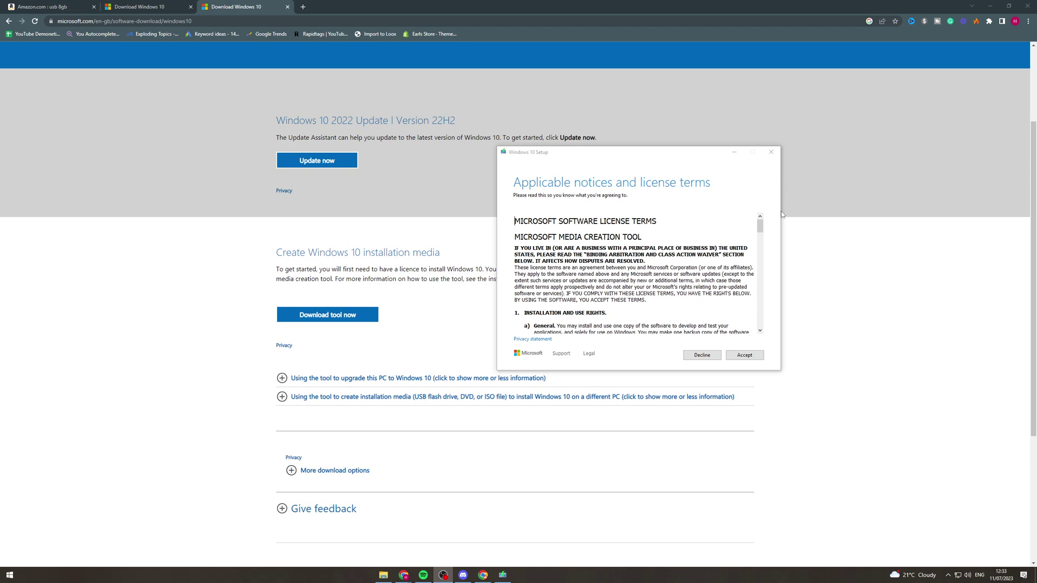
{"action": "left_click_drag", "start_coordinate": [759, 233], "coordinate": [743, 358]}
{"action": "left_click", "coordinate": [745, 356]}
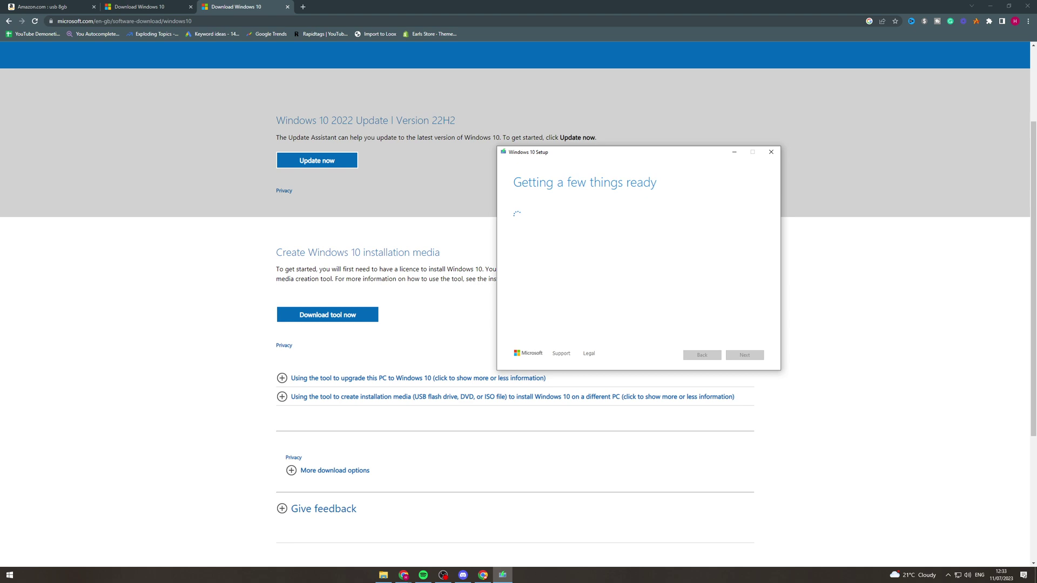
- Choose 'Create installation media (USB flash drive, DVD, or ISO file) for another PC' and continue
{"action": "left_click_drag", "start_coordinate": [551, 154], "coordinate": [456, 164]}
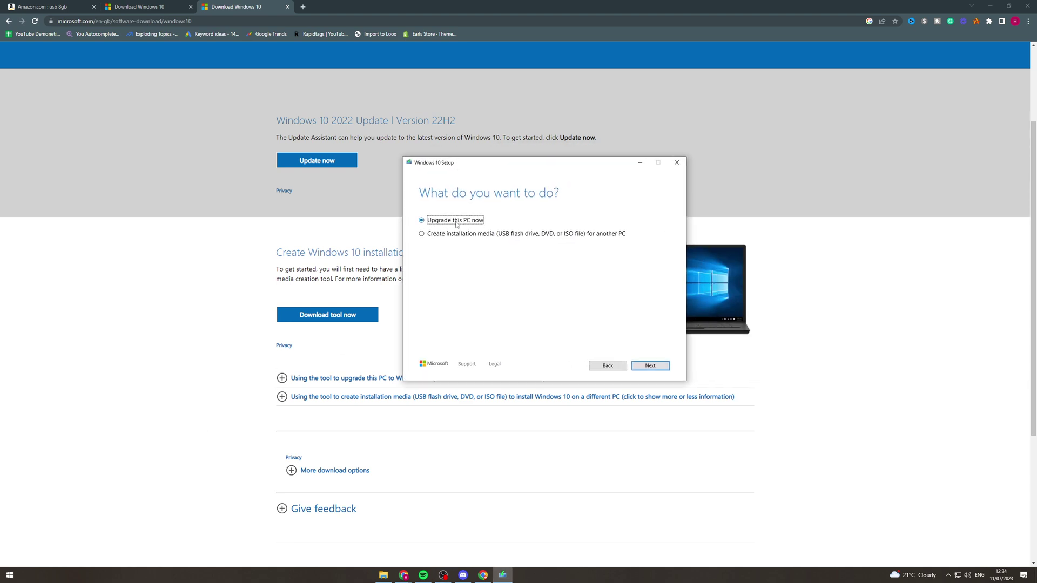
{"action": "left_click", "coordinate": [454, 236]}
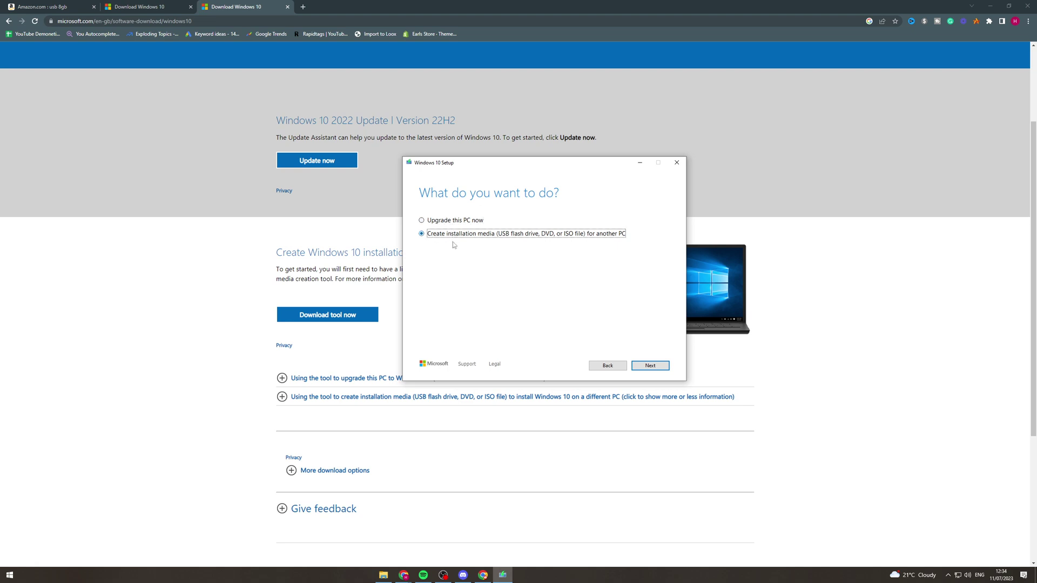
{"action": "left_click", "coordinate": [642, 366]}
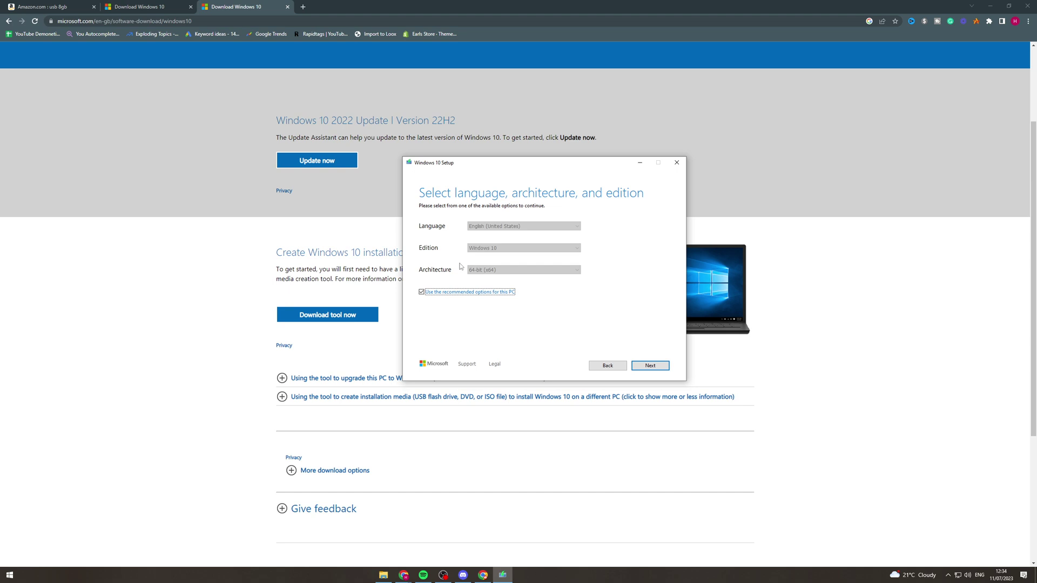
- Untick recommended options and confirm English (United States), Windows 10 and 64-bit (x64), then continue
{"action": "left_click", "coordinate": [421, 292]}
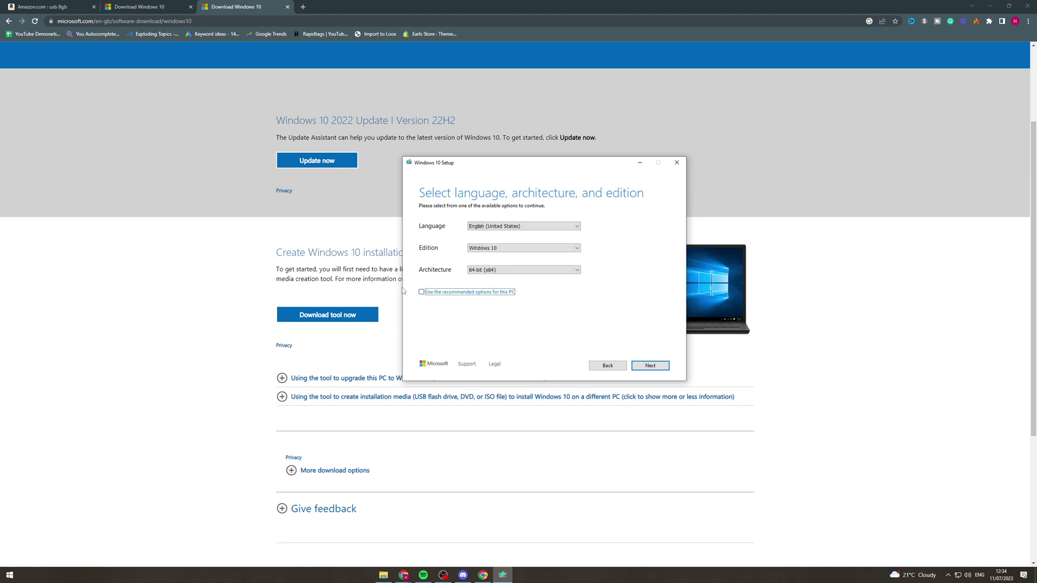
{"action": "left_click", "coordinate": [485, 227]}
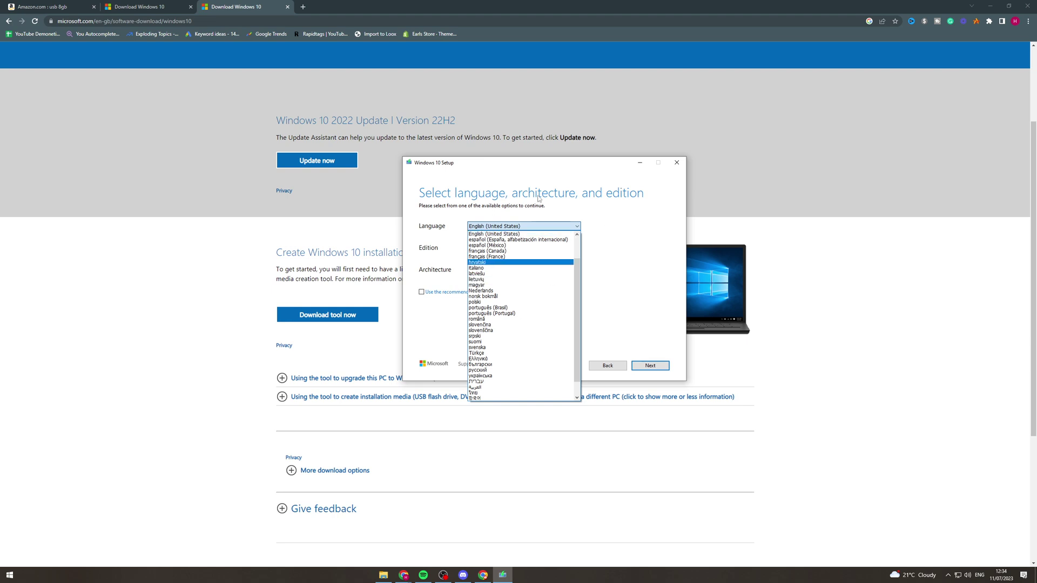
{"action": "left_click", "coordinate": [538, 225]}
{"action": "left_click", "coordinate": [540, 248]}
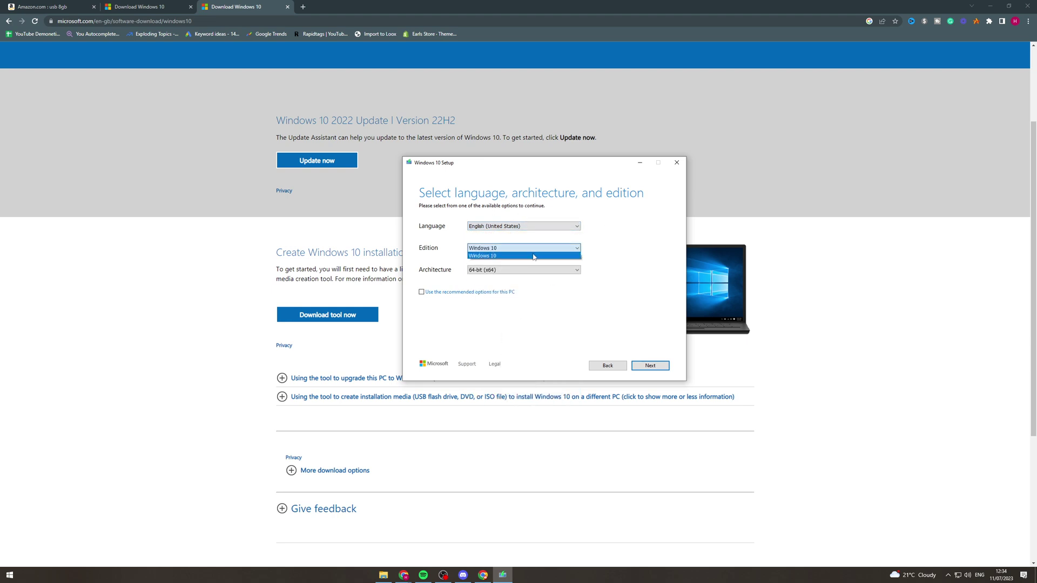
{"action": "left_click", "coordinate": [587, 253]}
{"action": "left_click", "coordinate": [551, 270]}
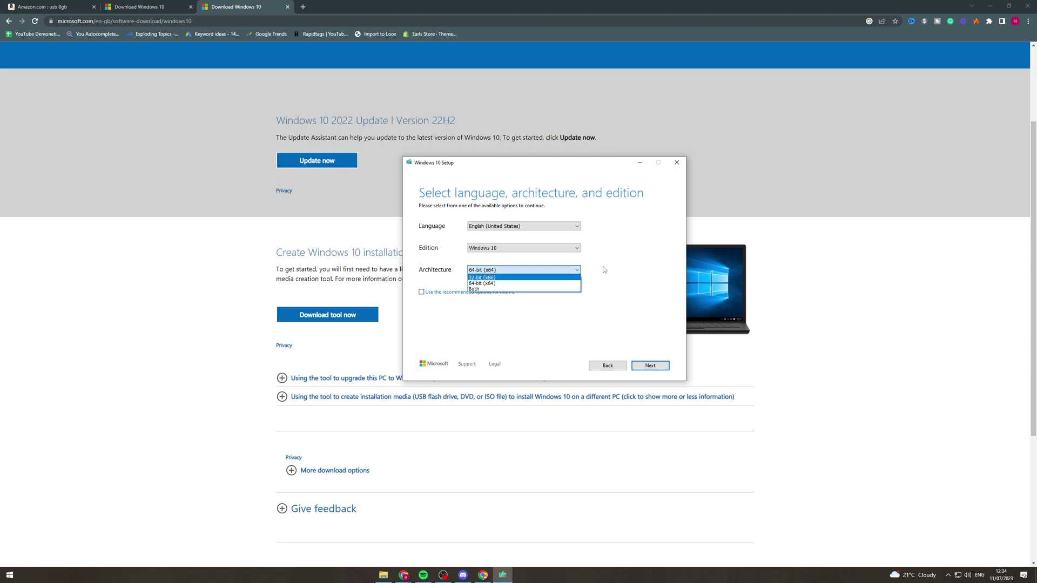
{"action": "left_click", "coordinate": [520, 270]}
{"action": "left_click", "coordinate": [519, 269]}
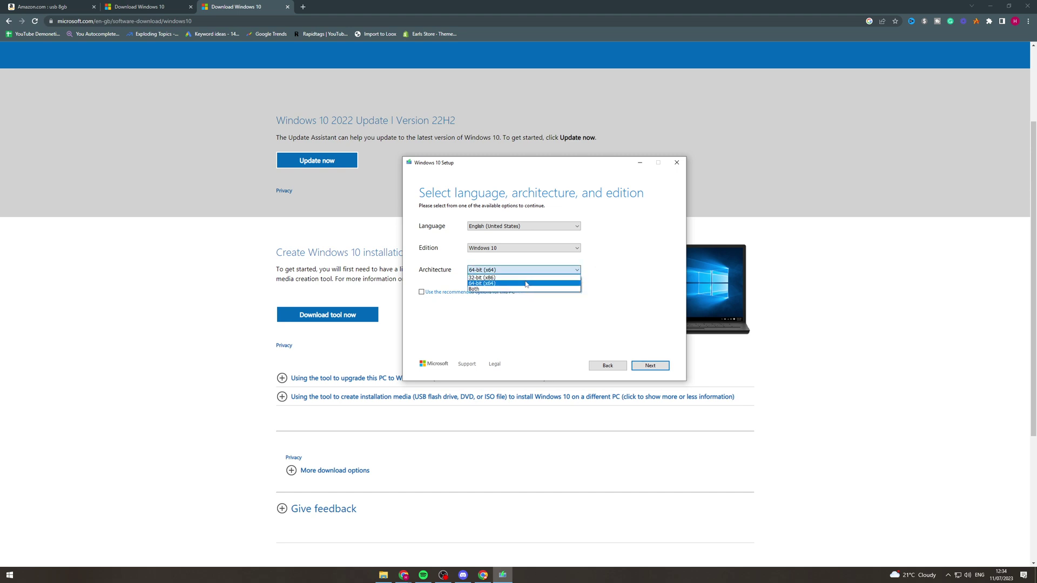
{"action": "left_click", "coordinate": [578, 260]}
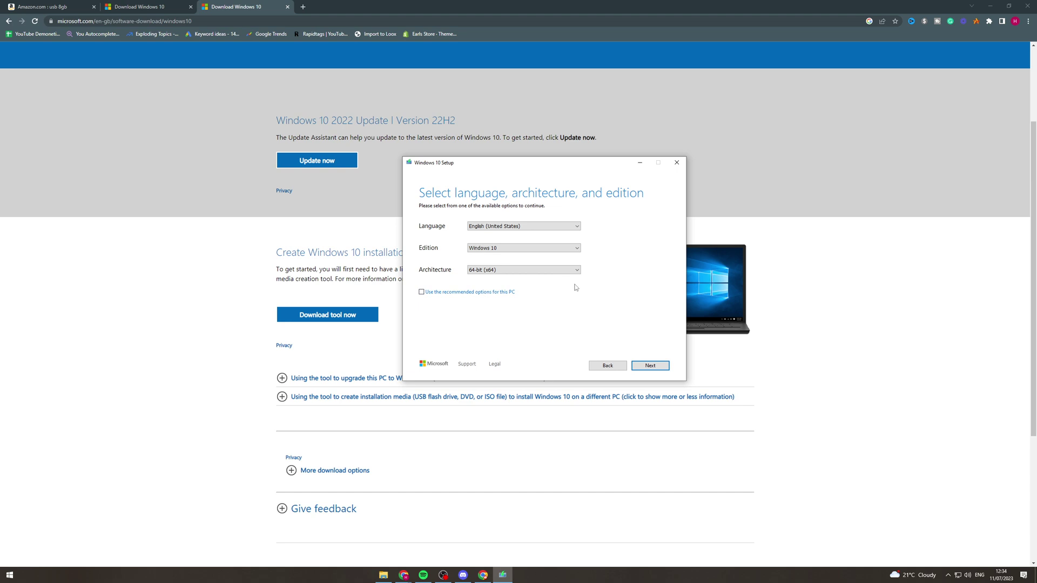
{"action": "left_click", "coordinate": [650, 366]}
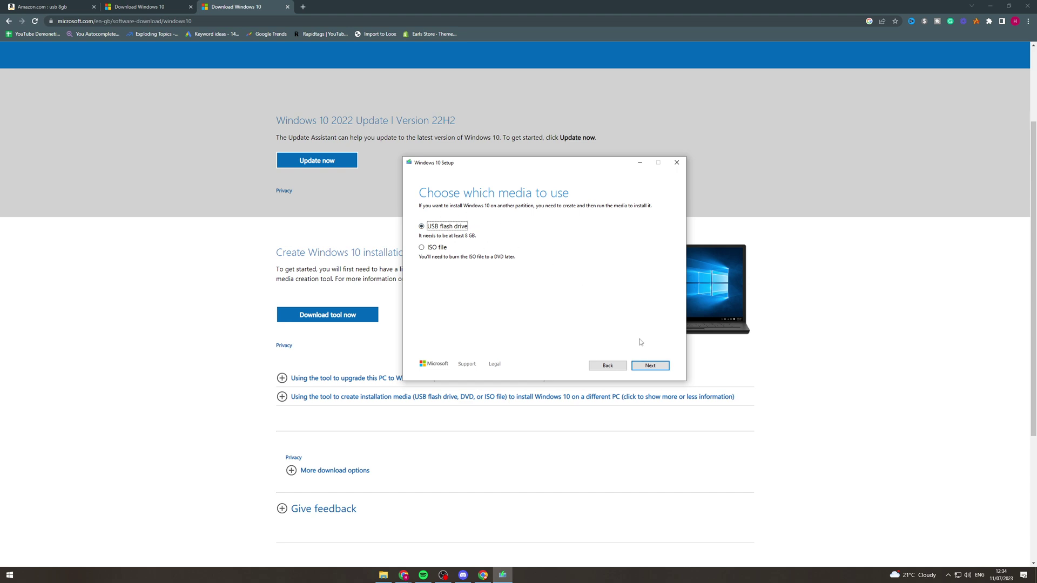
- Keep USB flash drive as the media and select removable drive F: as the target
{"action": "left_click", "coordinate": [648, 365]}
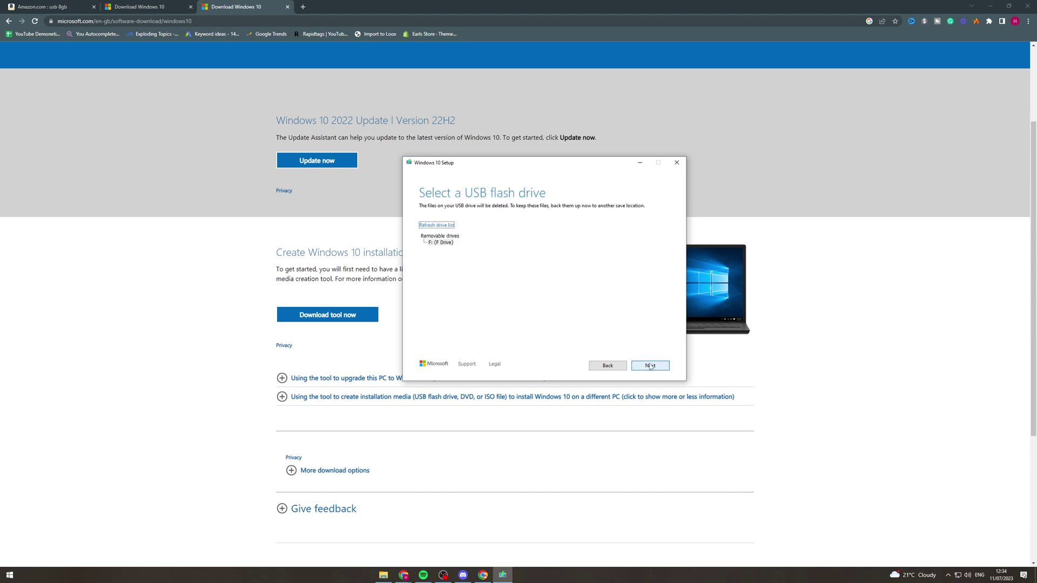
{"action": "left_click", "coordinate": [437, 226]}
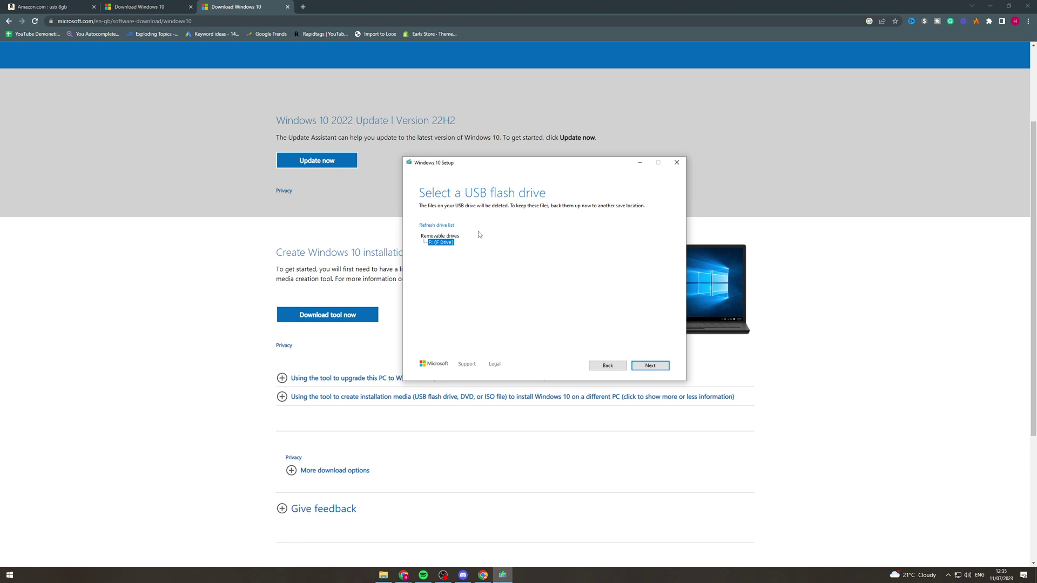
- Start downloading Windows 10 to the F: drive, then close Windows 10 Setup with Alt+F4
{"action": "left_click", "coordinate": [650, 365]}
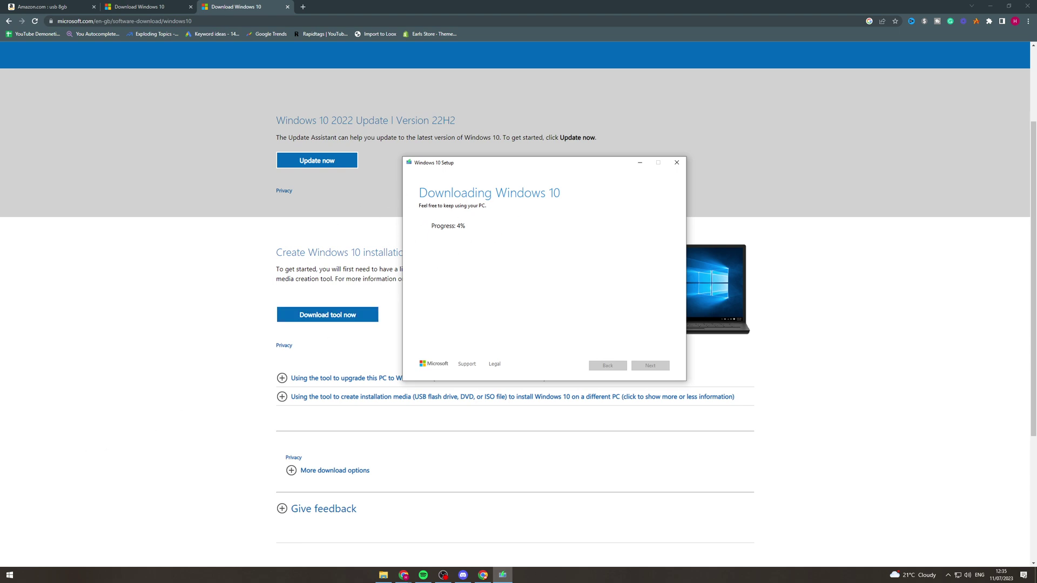
{"action": "key", "text": "alt+F4"}
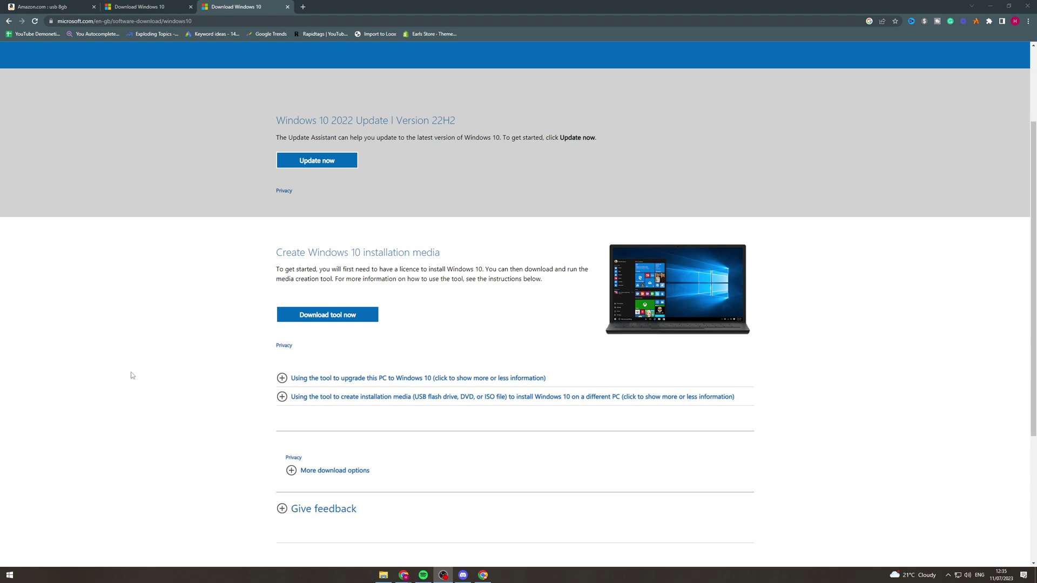